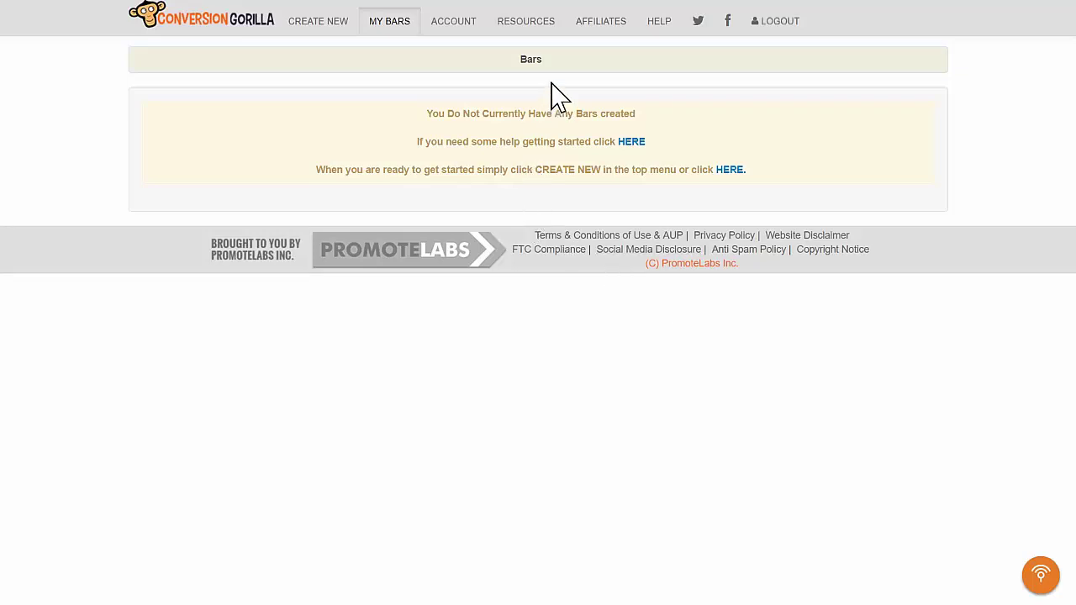
Step: Start a new bar for driving visitors to an offer, using the Hero Bar with dual text line and button
left_click(317, 23)
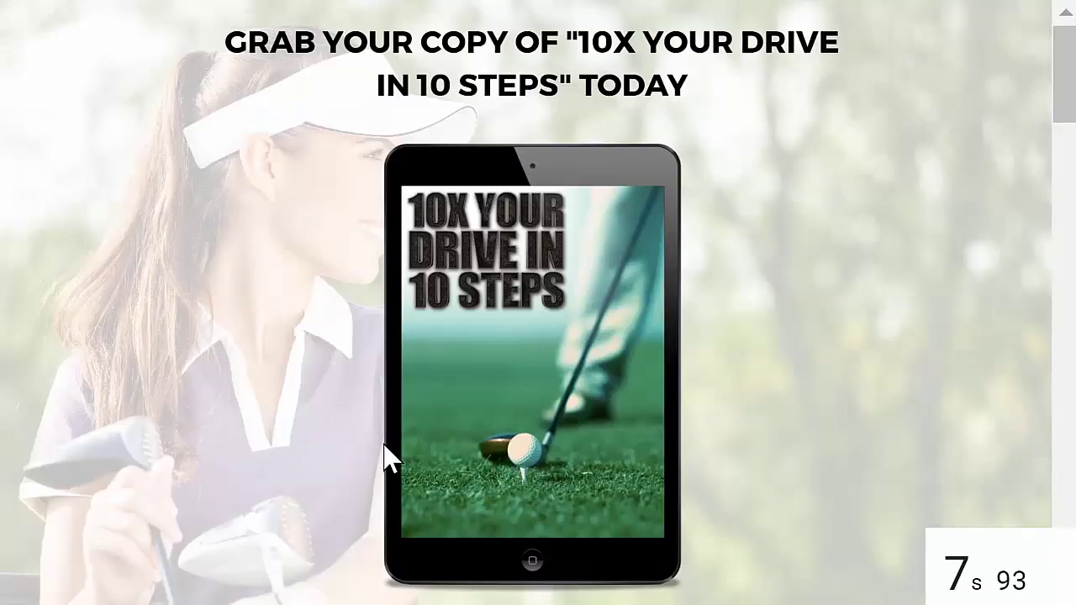
scroll(729, 308, "down", 3)
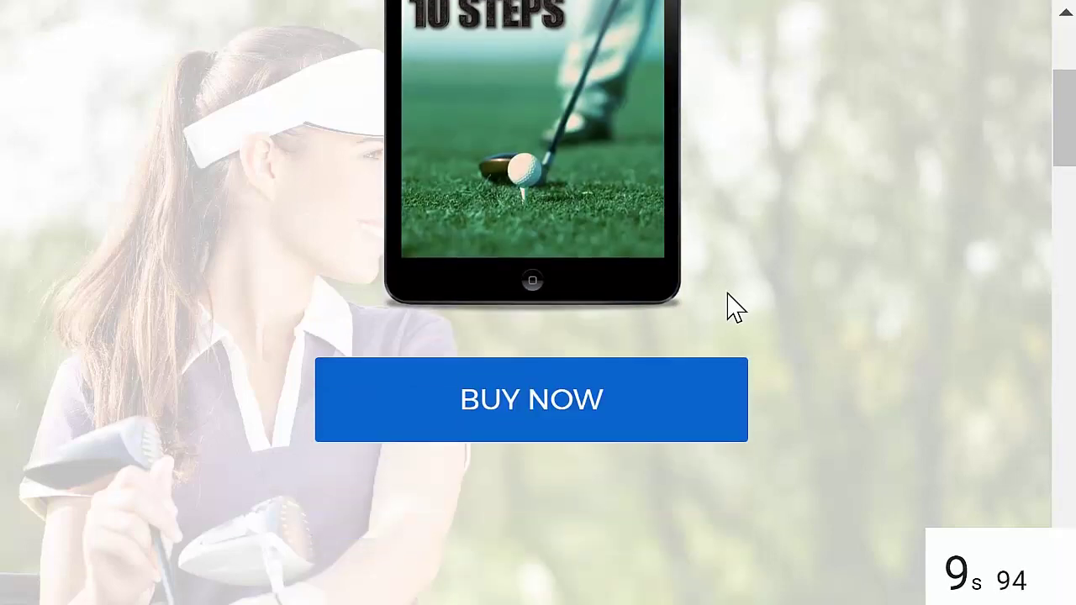
scroll(730, 307, "up", 3)
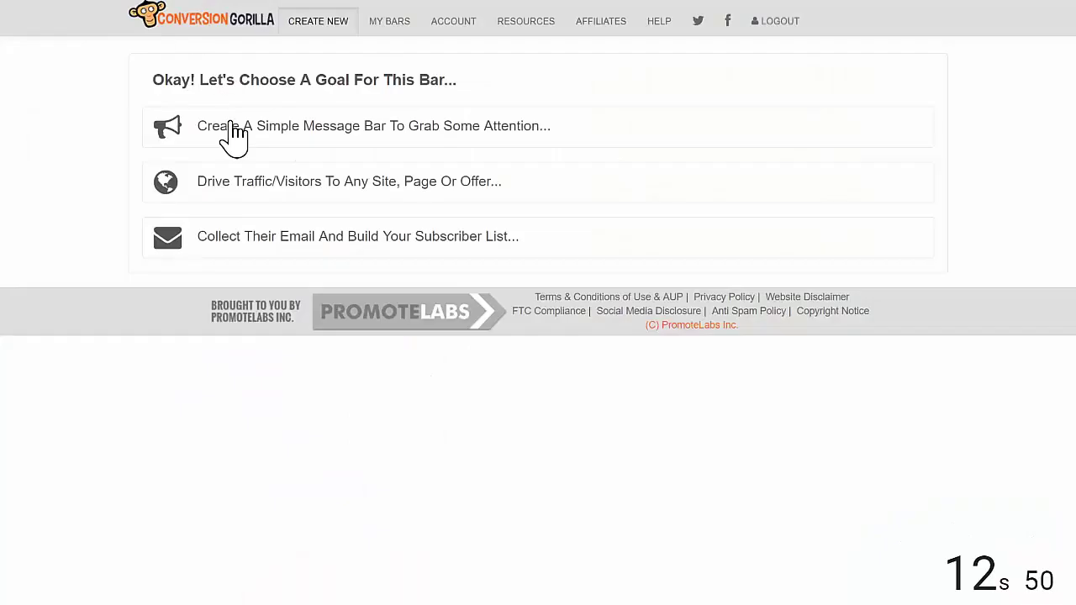
left_click(242, 182)
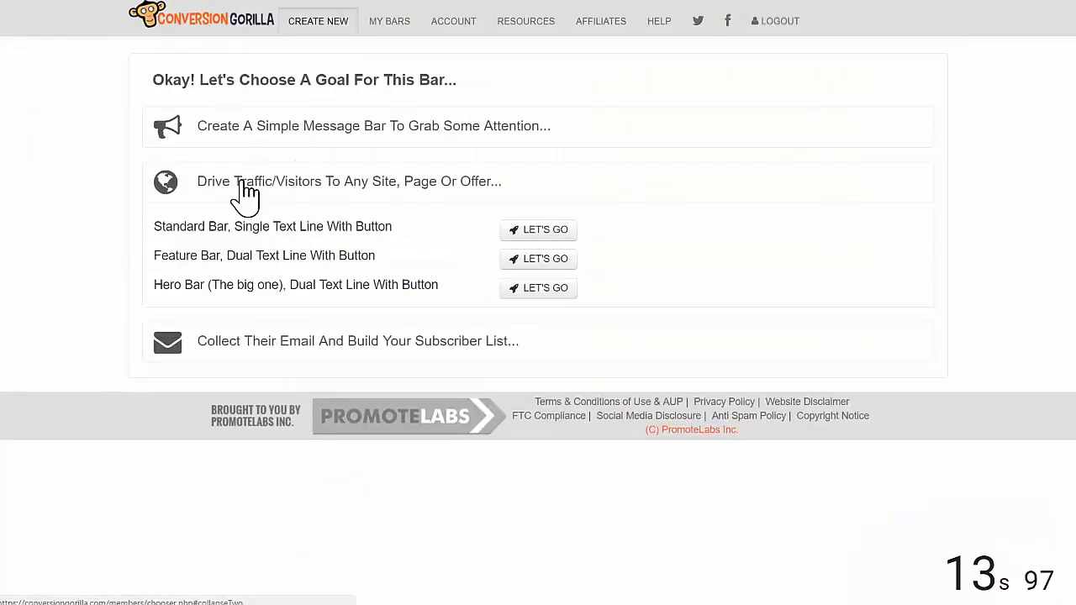
left_click(545, 291)
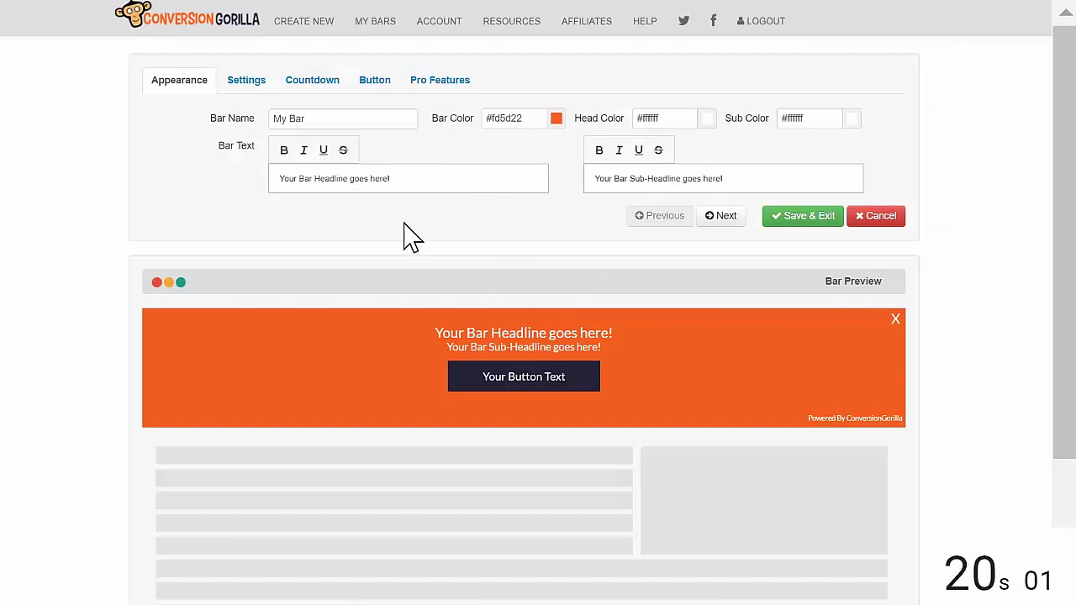
Step: Make the placeholder headline text of the bar bold
left_click(325, 120)
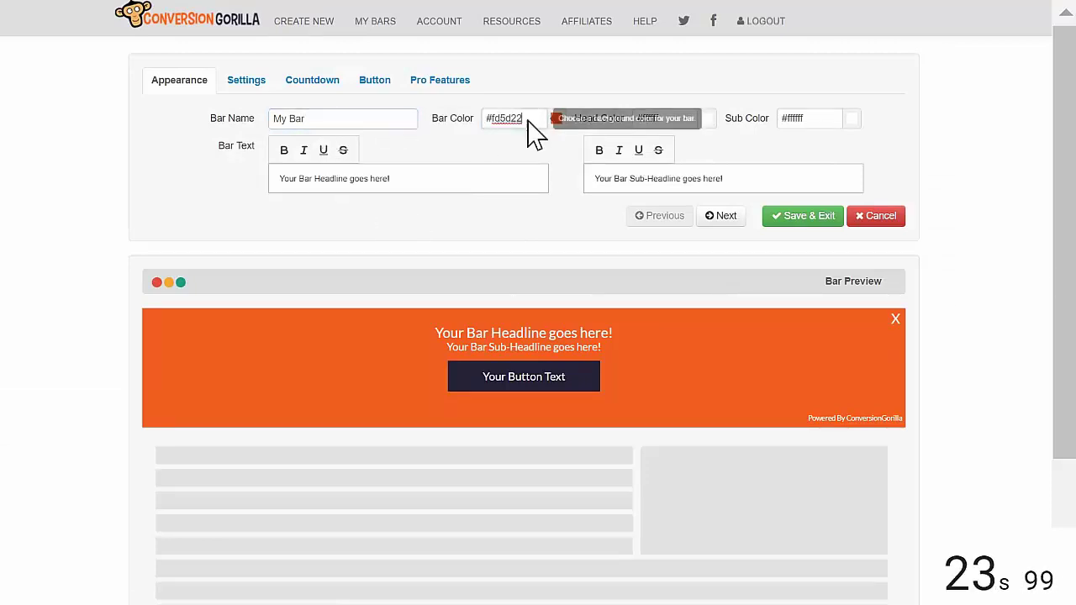
left_click(556, 119)
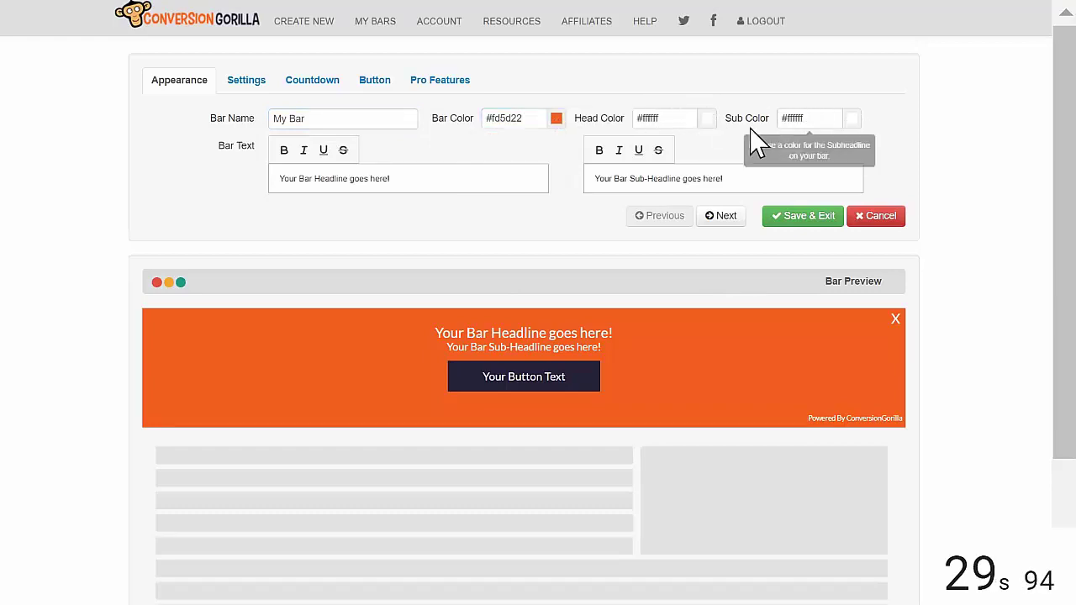
left_click_drag(396, 177, 272, 177)
left_click(284, 150)
left_click(422, 176)
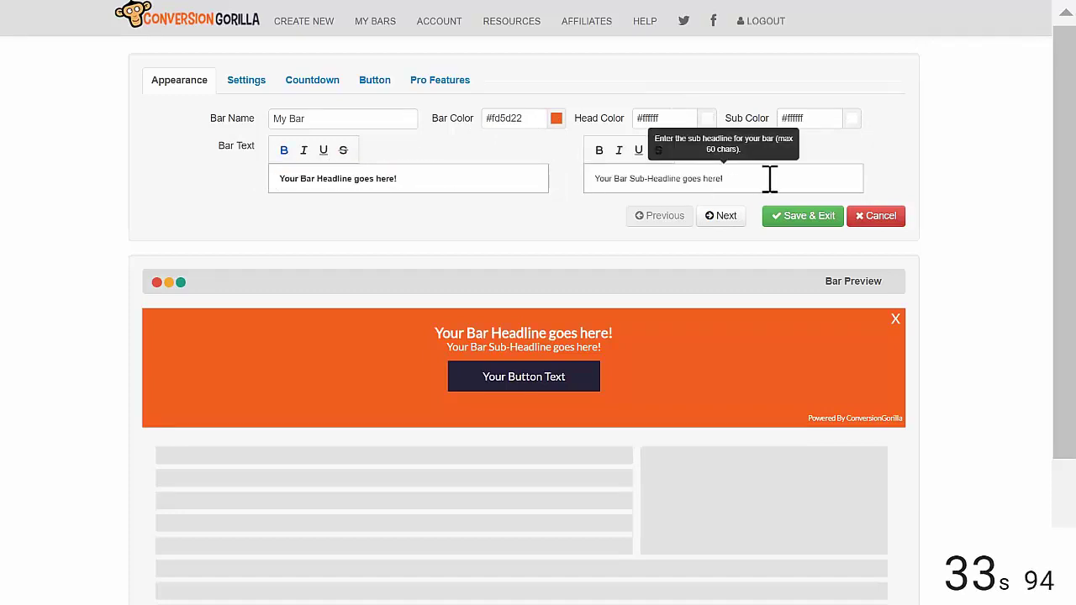
Step: Replace the bar headline with "Limited: Get 50% Off This Awesome Golf Guide!" and make it bold
left_click_drag(427, 180, 256, 195)
type("Limited: Get 50% Off This Awesome Golf Guide!")
left_click_drag(511, 182, 287, 179)
triple_click(410, 173)
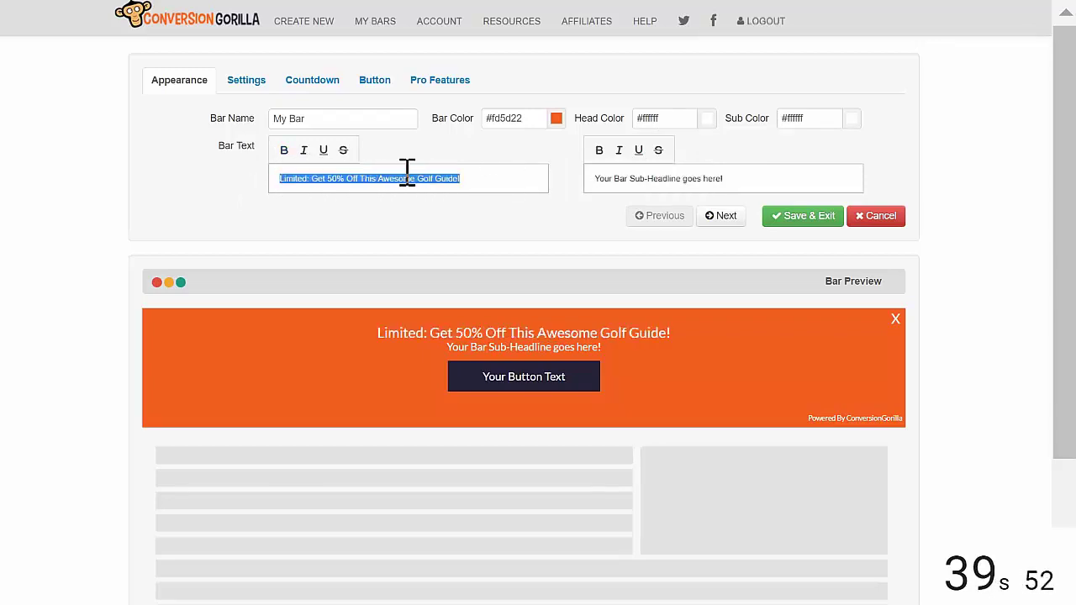
left_click(284, 150)
Step: Replace the bar sub-headline with Use Code "50off"
left_click(588, 175)
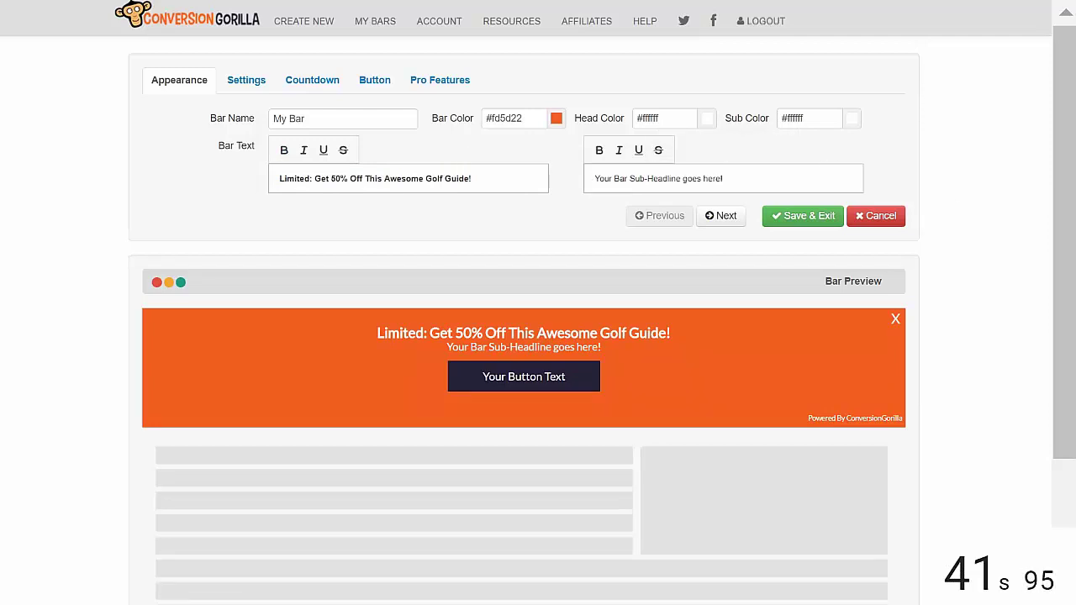
left_click_drag(777, 182, 572, 182)
type("Use Code \"50off\"")
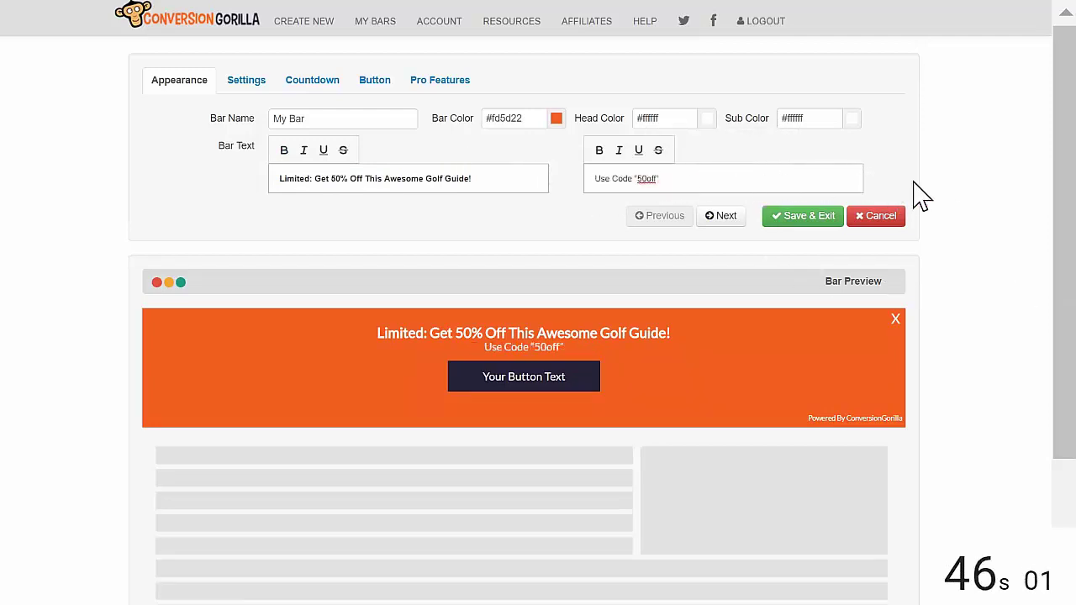
Step: In the bar settings, set the position to Bottom and make the bar appear after 75% scroll
left_click(725, 219)
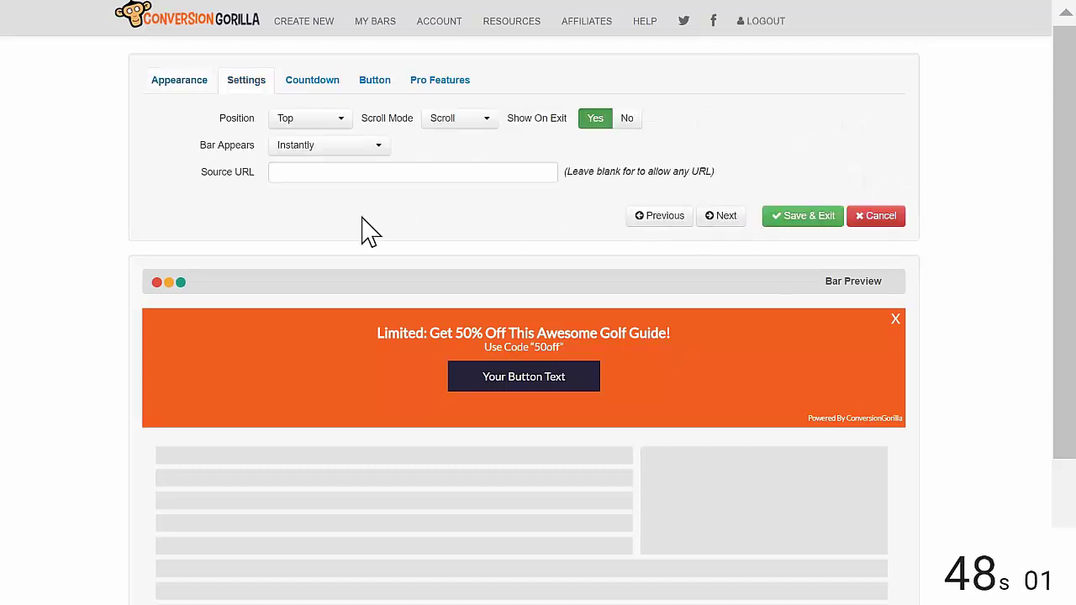
left_click(339, 119)
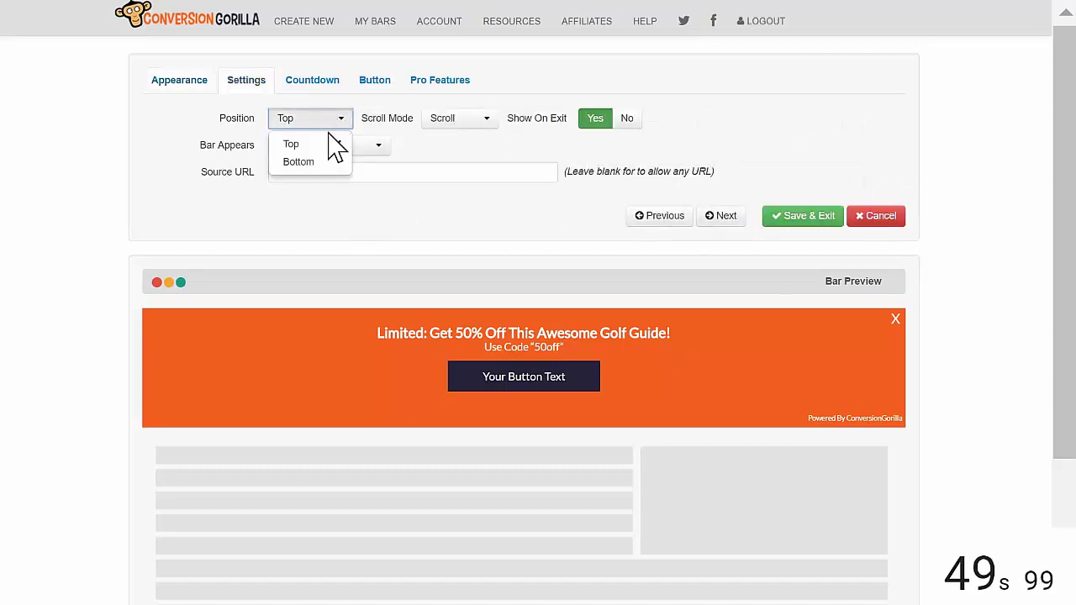
left_click(300, 161)
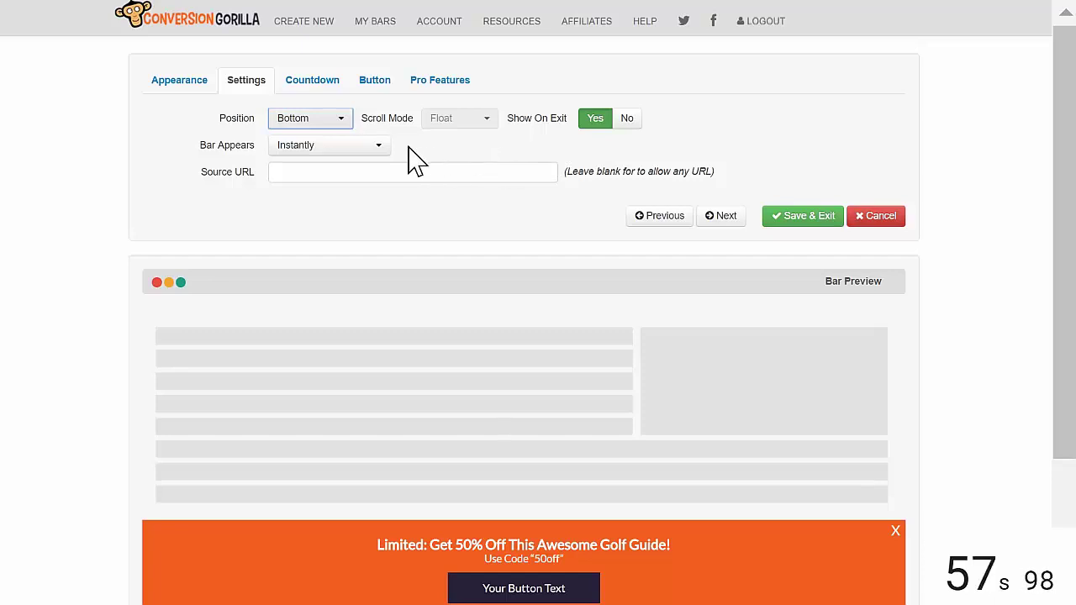
left_click(349, 149)
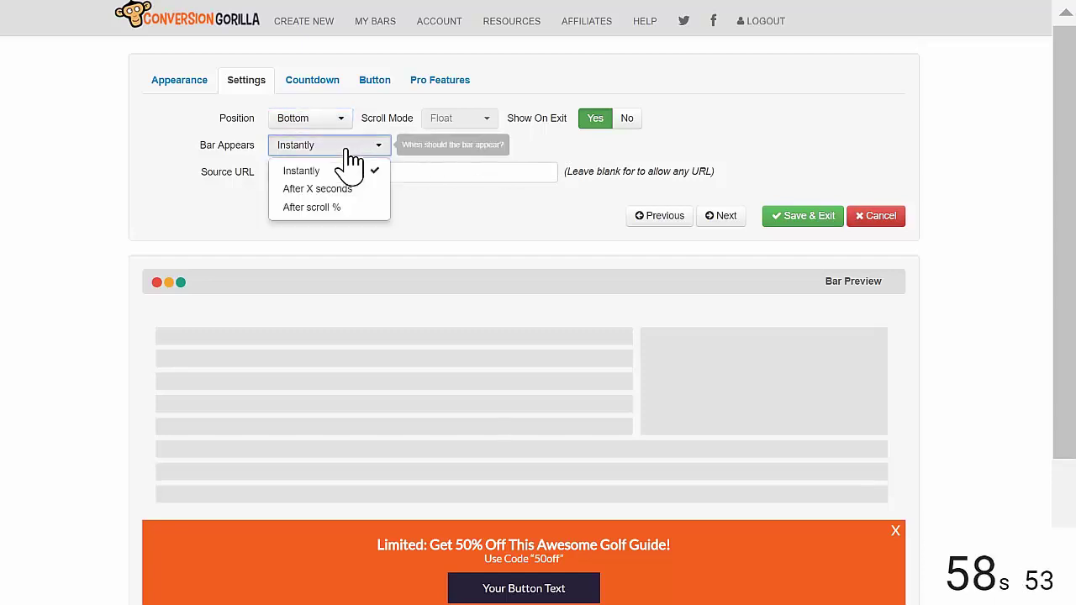
left_click(319, 207)
left_click(479, 145)
type("75")
left_click(782, 151)
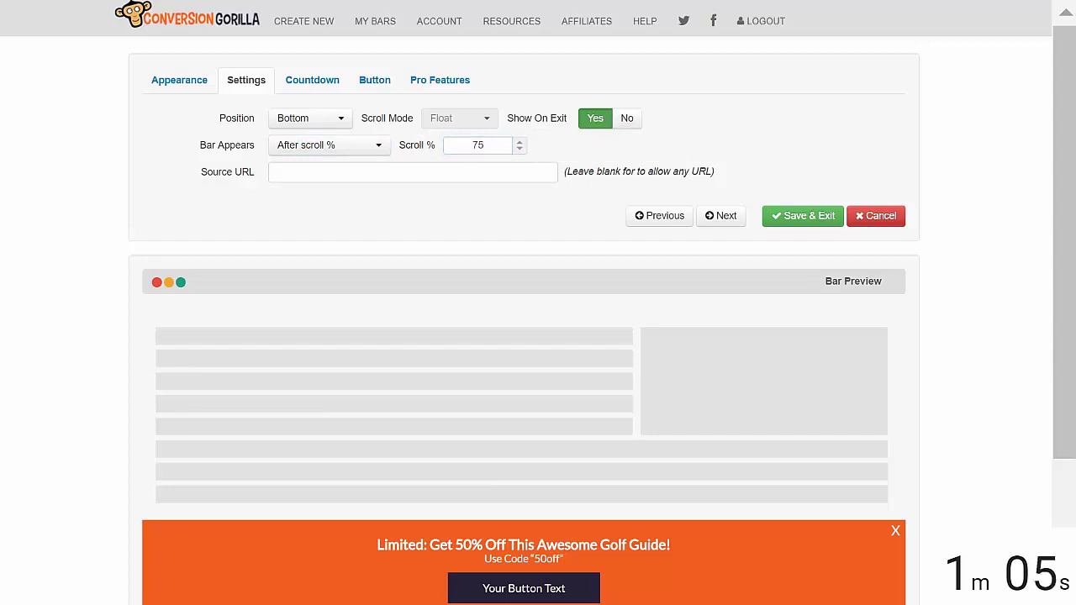
Step: Add a Date/Time countdown to the bar, ending 08/05/2017 10:51:18 AM
left_click(722, 220)
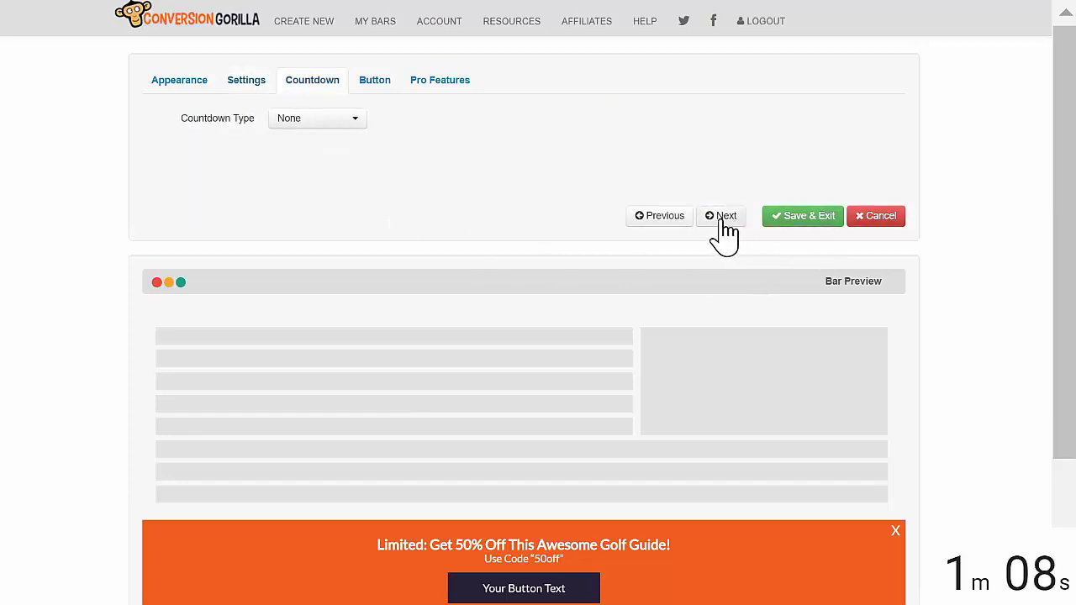
left_click(355, 123)
left_click(316, 163)
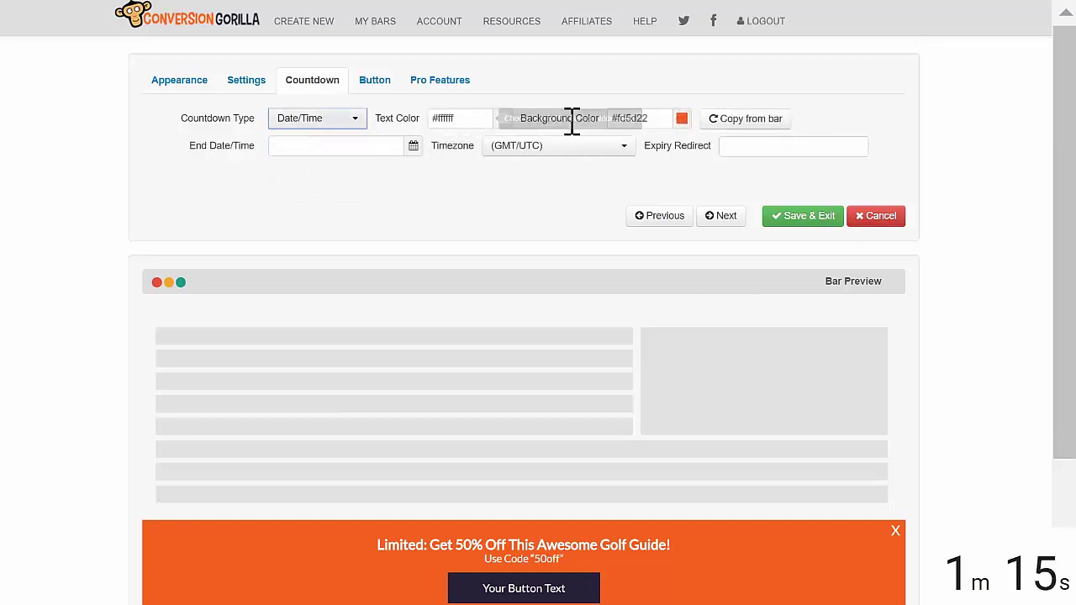
left_click(413, 145)
left_click(571, 210)
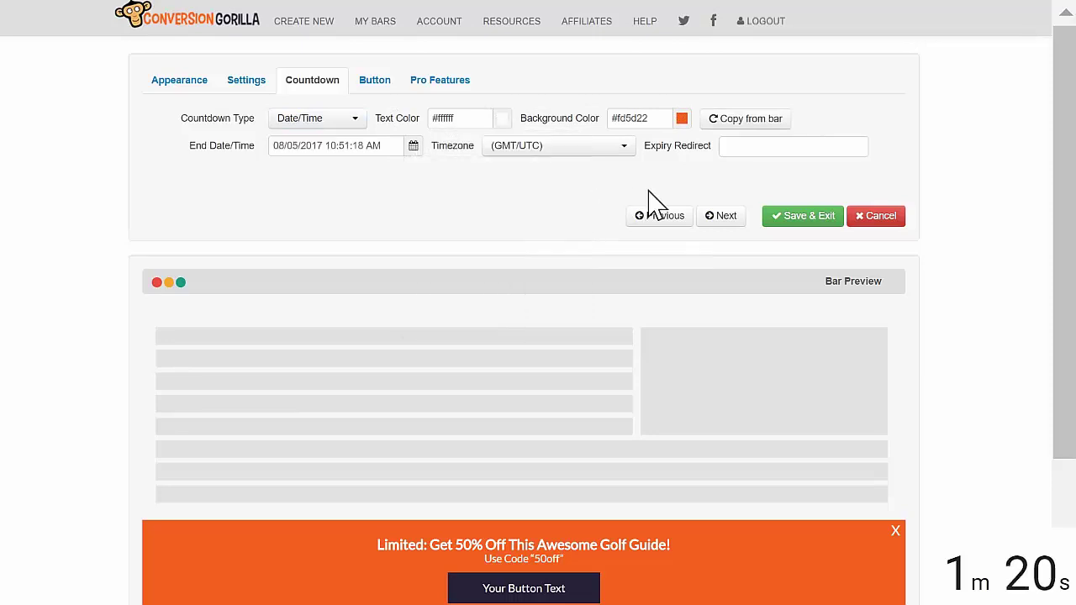
left_click(720, 218)
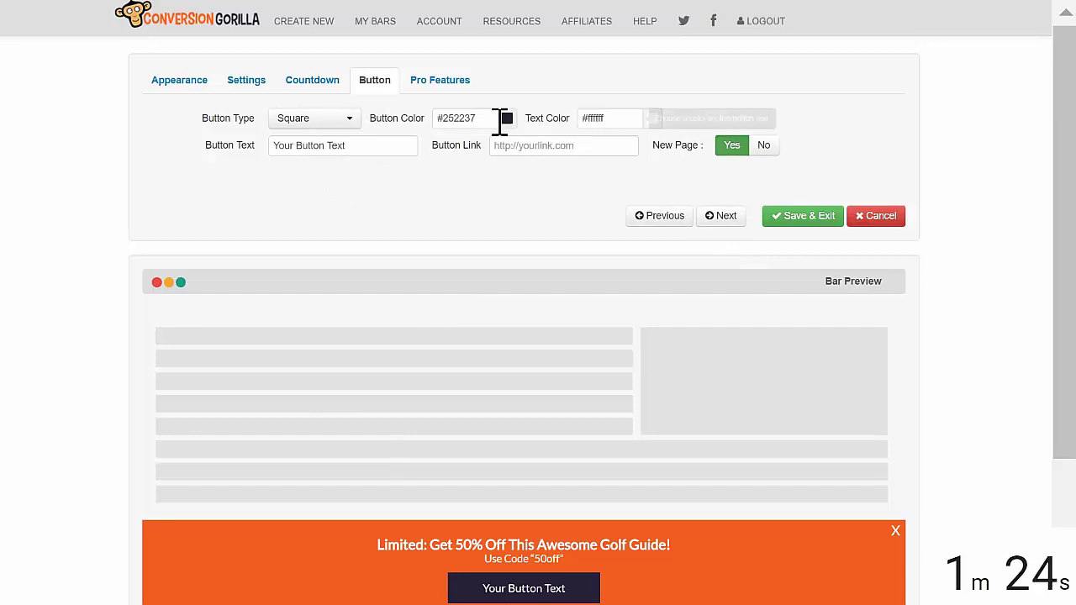
left_click_drag(395, 145, 310, 145)
key("ctrl+a")
type("Grab This Deal Now!")
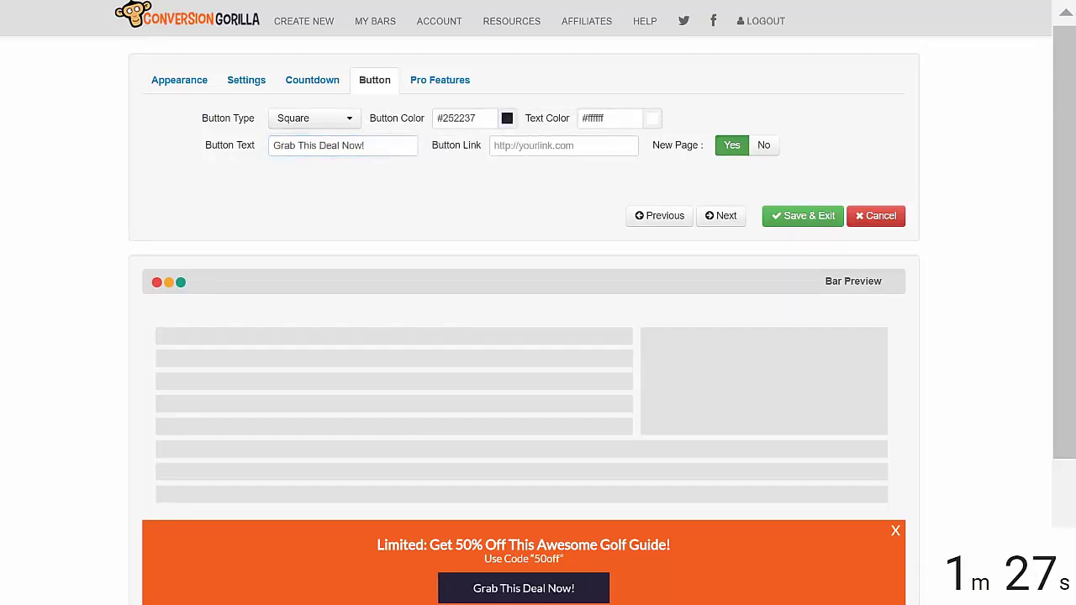
left_click(594, 147)
type("http://golf1.pagedemo.co/")
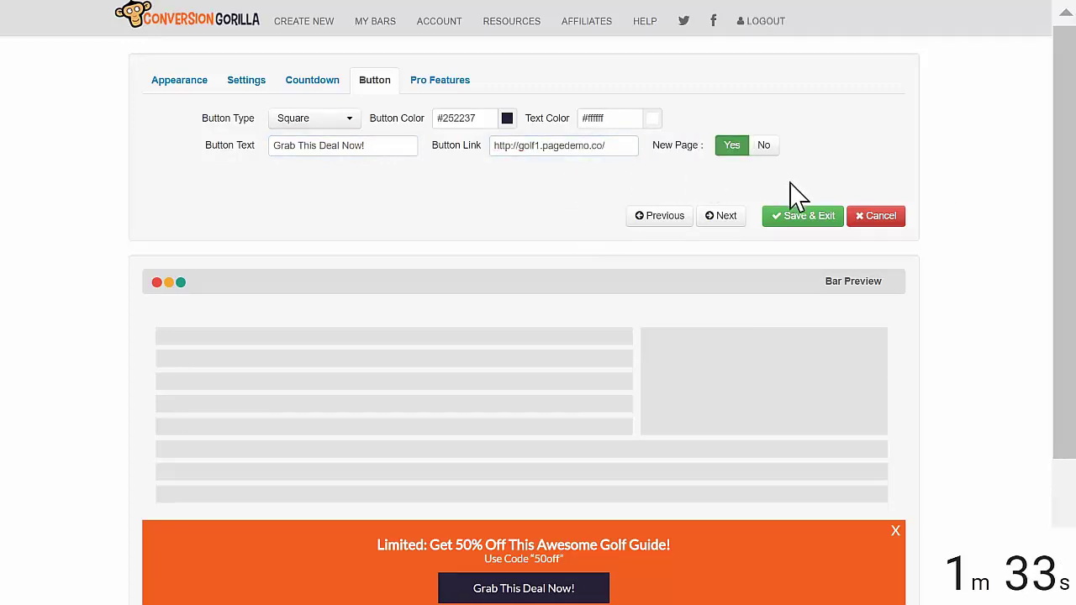
scroll(643, 355, "down", 3)
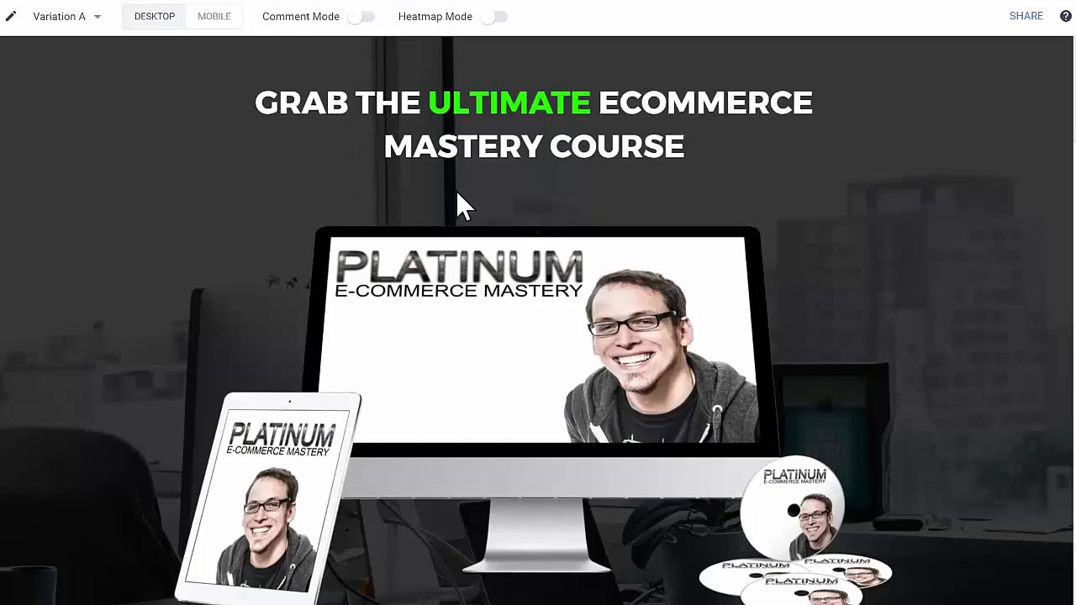
scroll(456, 202, "down", 3)
scroll(456, 198, "up", 1)
scroll(456, 201, "up", 2)
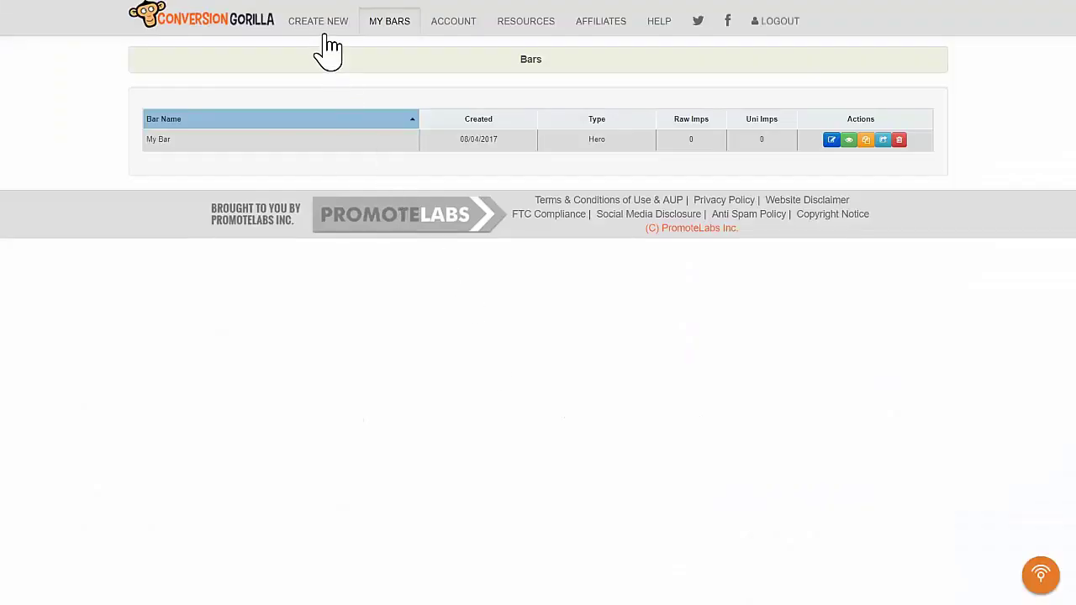
Step: Start another new bar with the simple message bar goal for grabbing attention
left_click(325, 23)
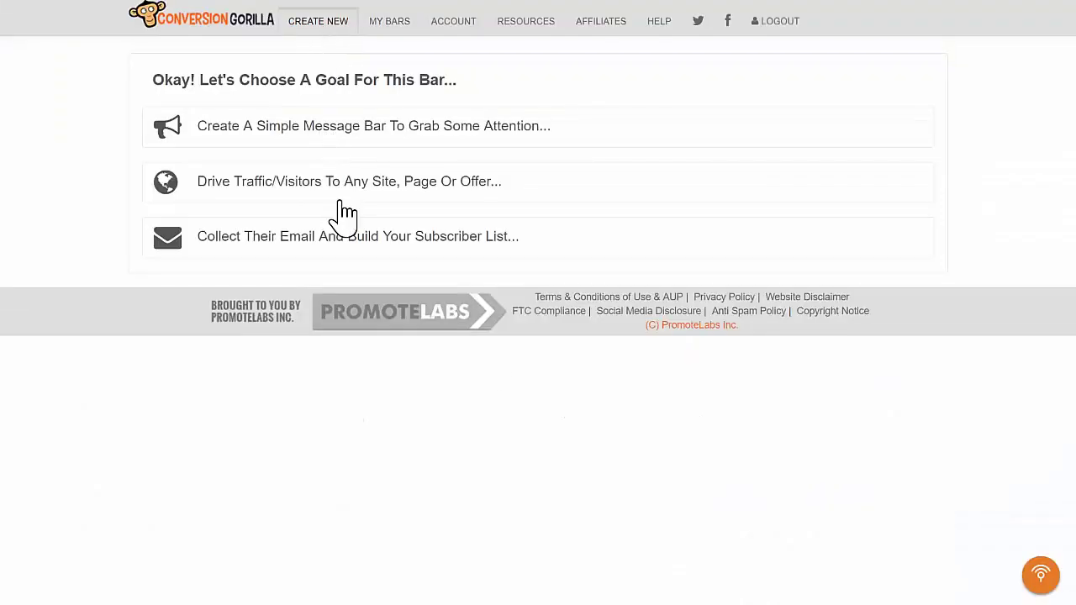
left_click(325, 135)
left_click(511, 178)
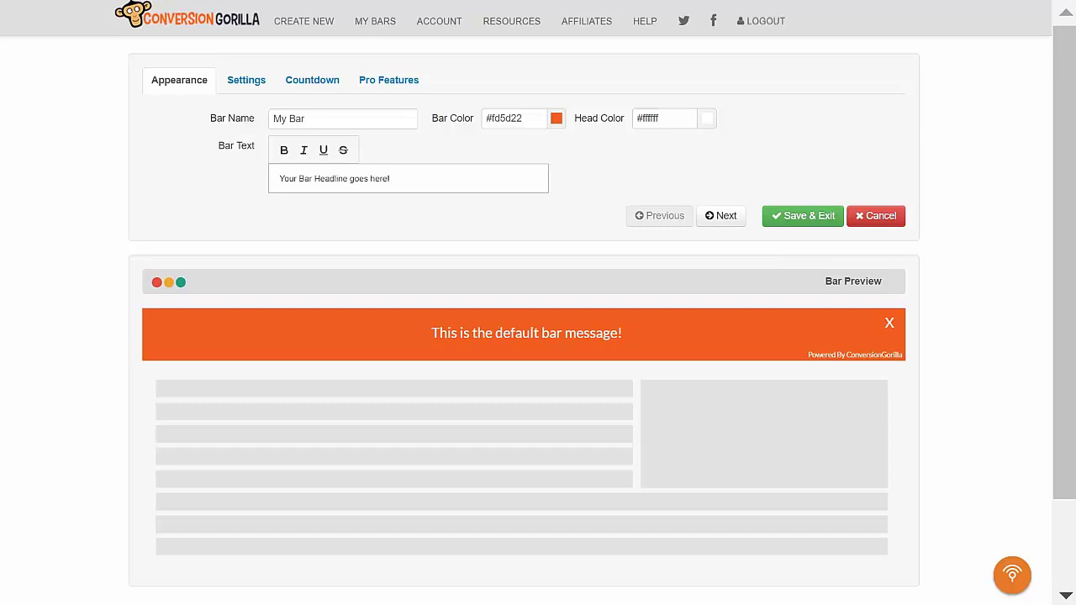
Step: Name the bar "My Message Bar" and change its bar color to blue #222bfd
triple_click(269, 119)
type("My Message Bar")
left_click(555, 126)
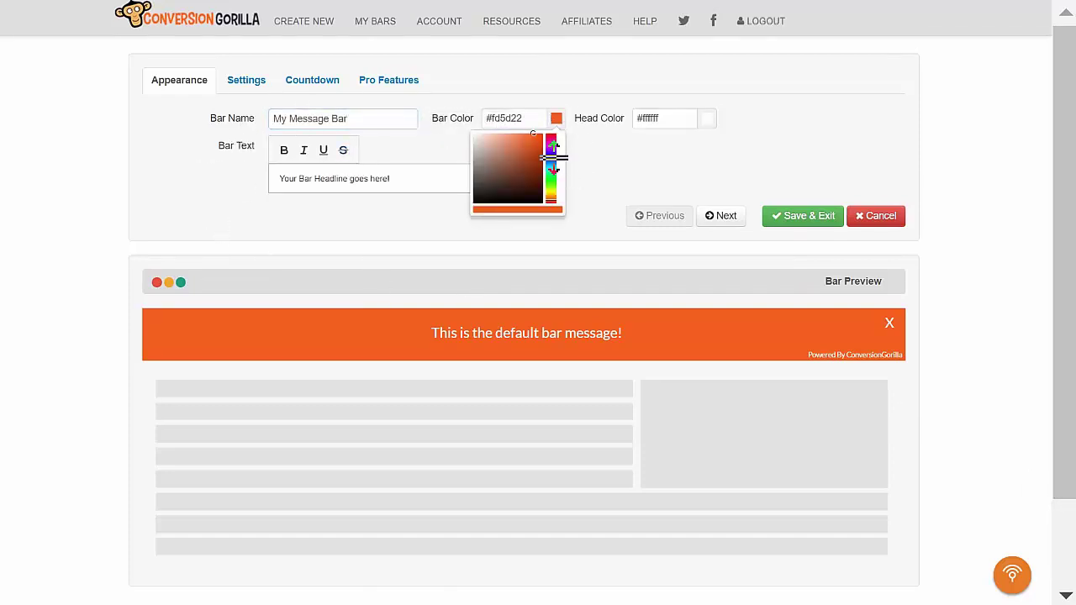
left_click(550, 148)
left_click(614, 158)
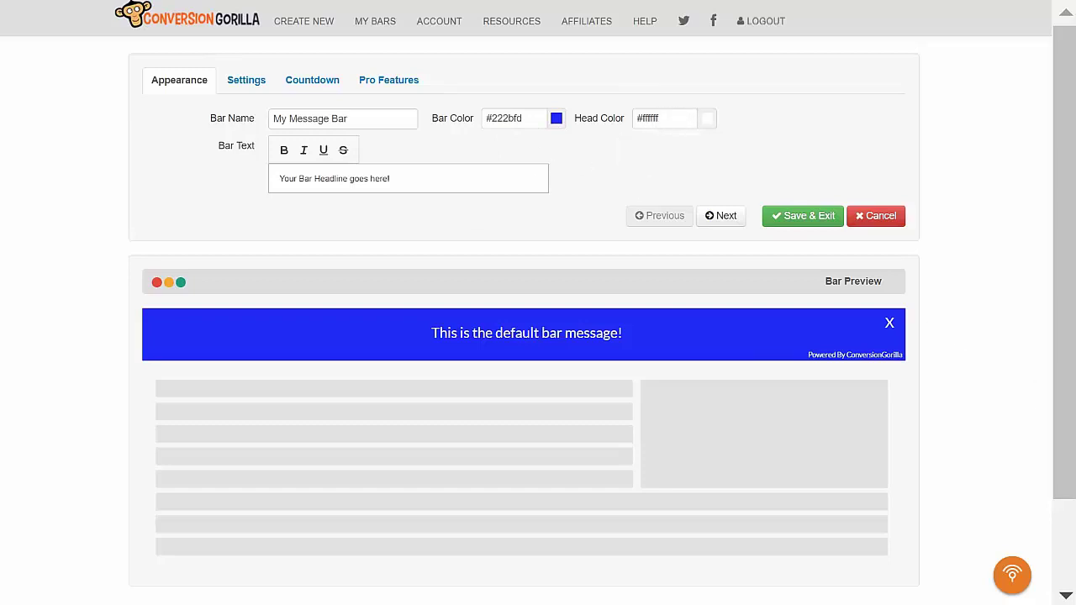
Step: Enter the bar headline Save 10% if you use code "10off" Right Now! and make it bold
left_click(281, 173)
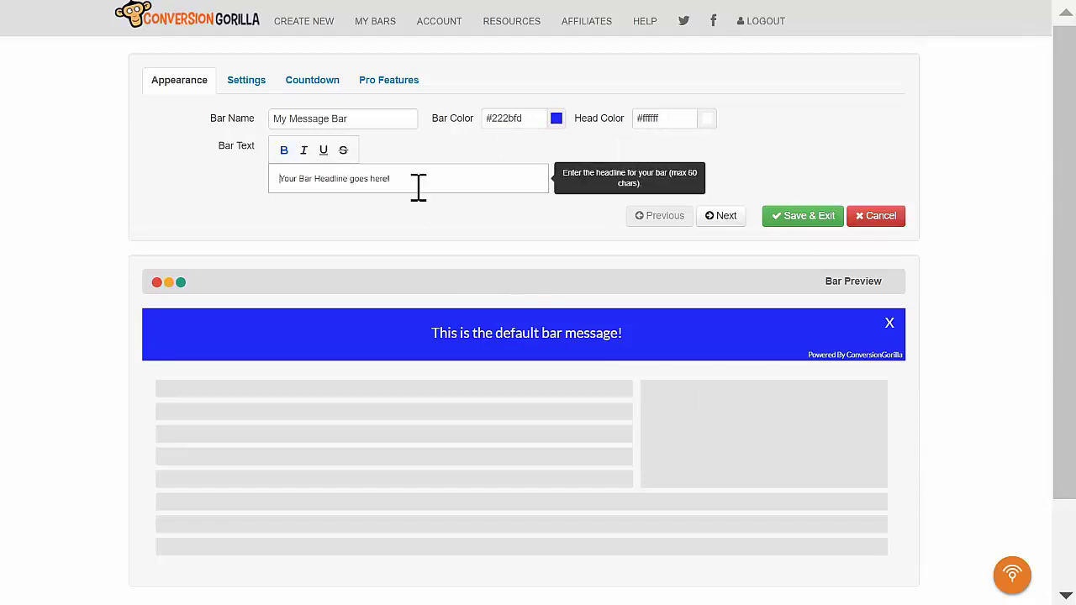
type("Save 10% if you use code \"10off\" Right Now!")
left_click_drag(482, 168, 233, 189)
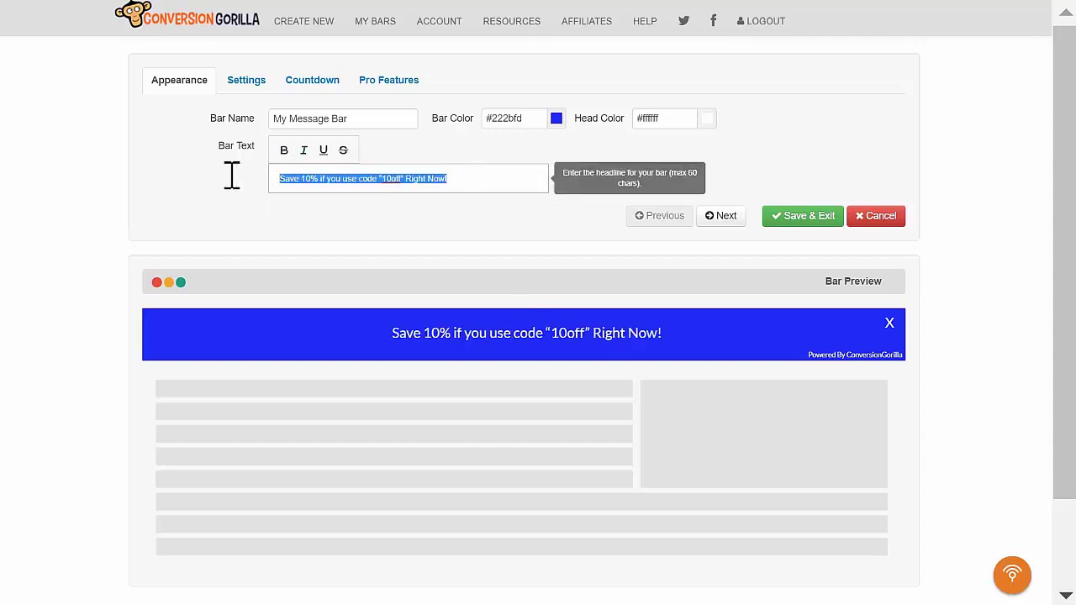
left_click(283, 149)
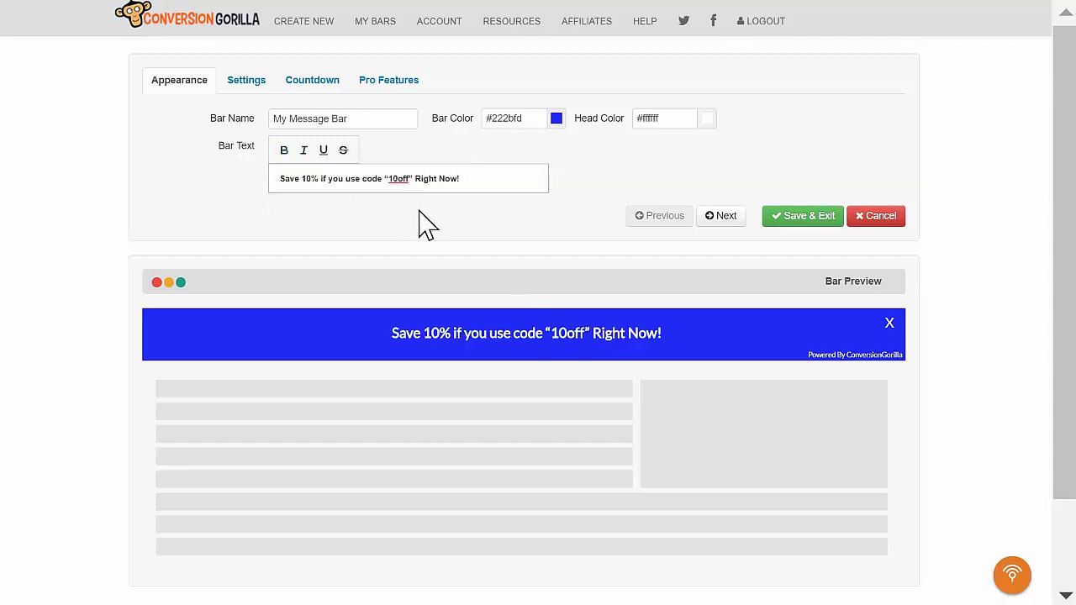
Step: In the bar settings, make the message bar appear after 180 seconds
left_click(716, 218)
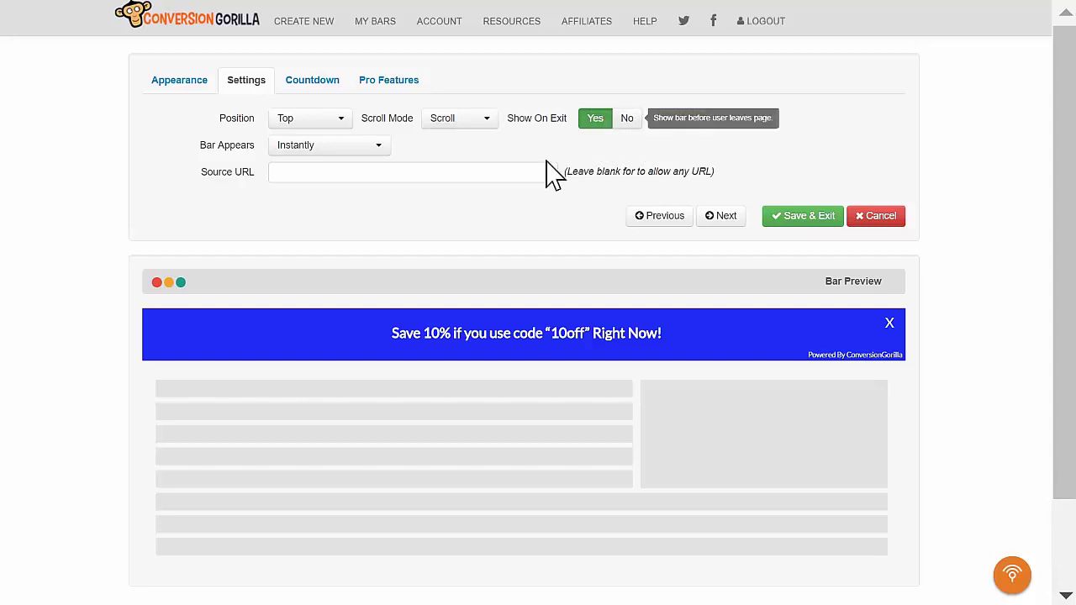
left_click(379, 162)
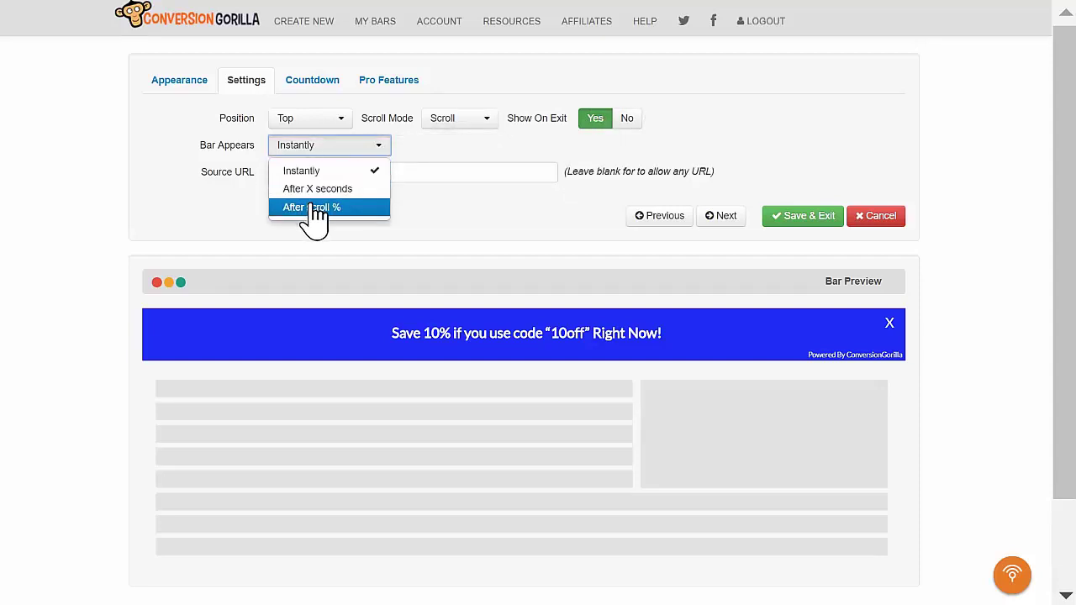
left_click(321, 190)
double_click(495, 145)
type("180")
left_click(469, 237)
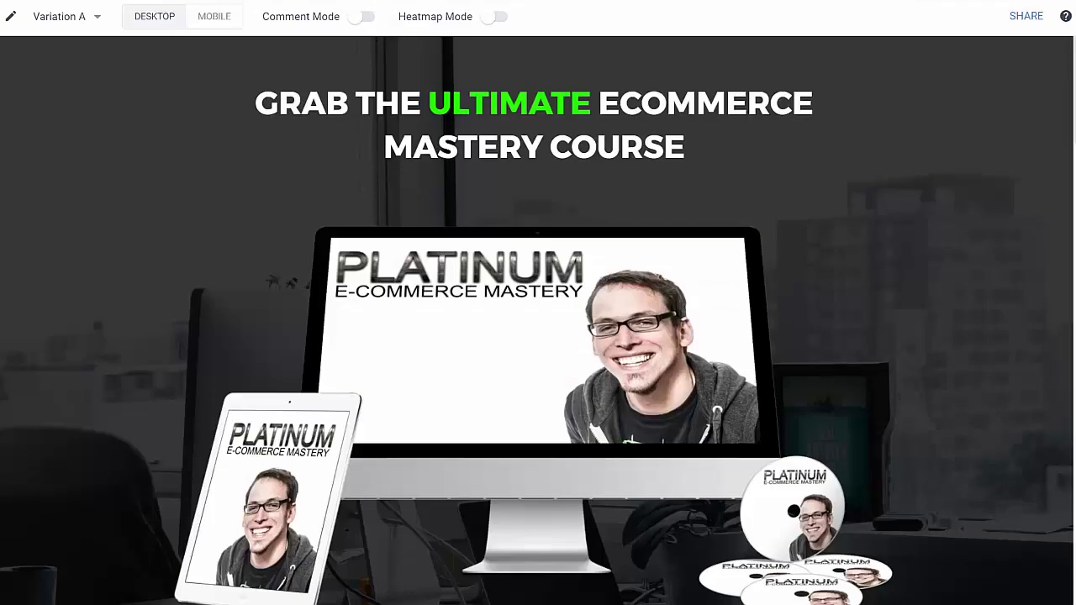
Step: Select None as the countdown type for the message bar, and save and exit it
scroll(427, 260, "down", 2)
scroll(428, 260, "up", 2)
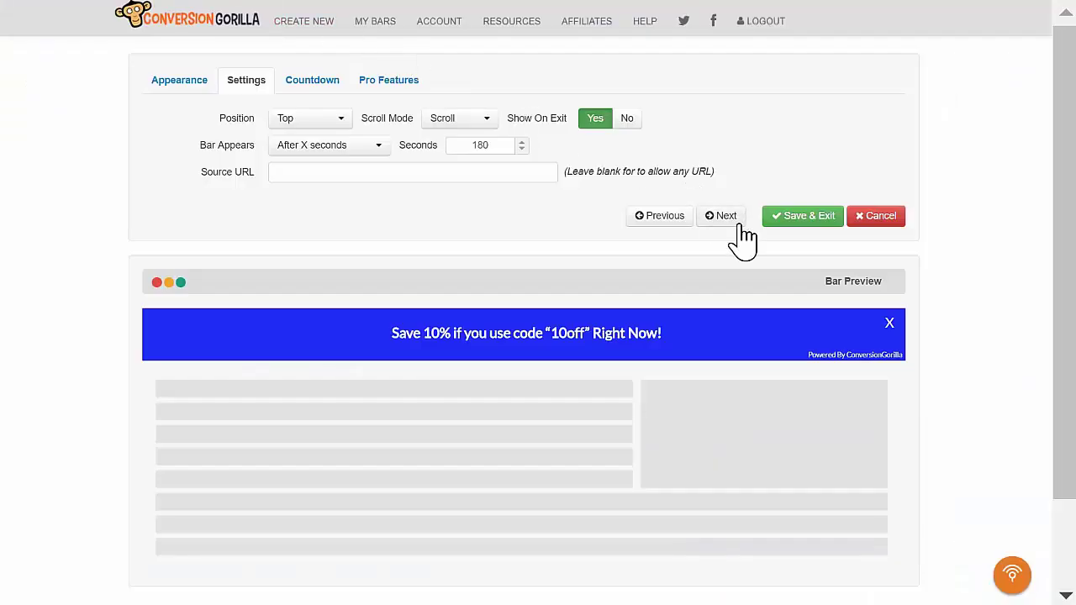
left_click(728, 217)
left_click(312, 133)
left_click(311, 141)
left_click(796, 224)
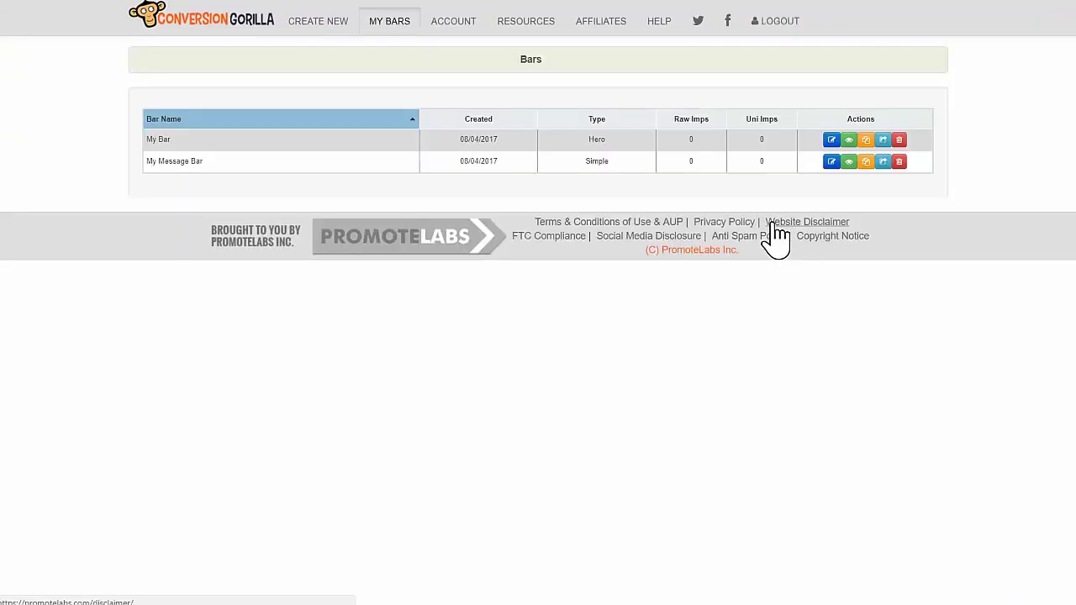